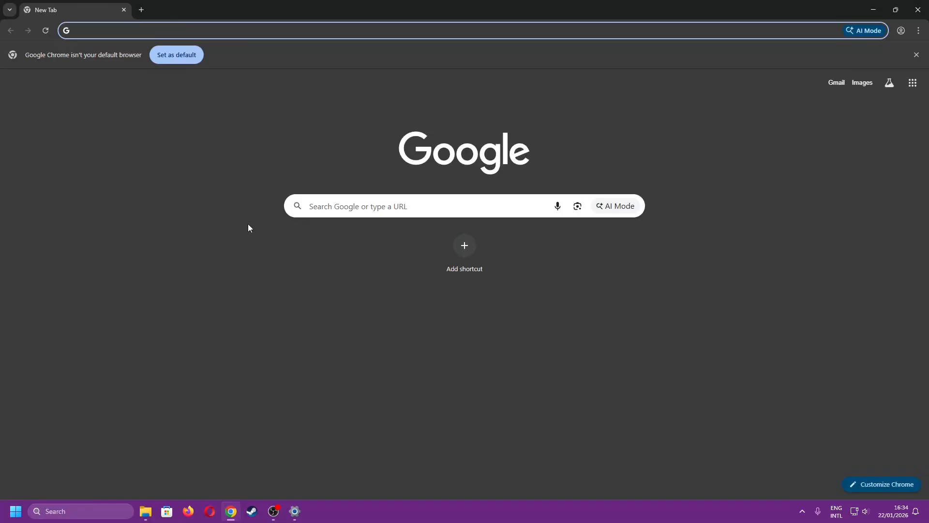
Search Google for "handbrake" and download HandBrake 1.10.2 for Windows from the official handbrake.fr site.
{"action": "left_click", "coordinate": [319, 214]}
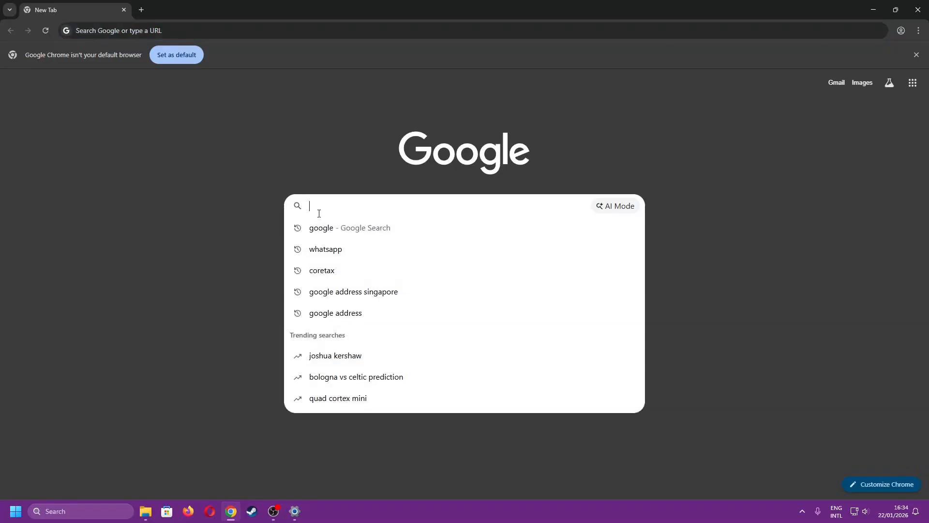
{"action": "type", "text": "handbra"}
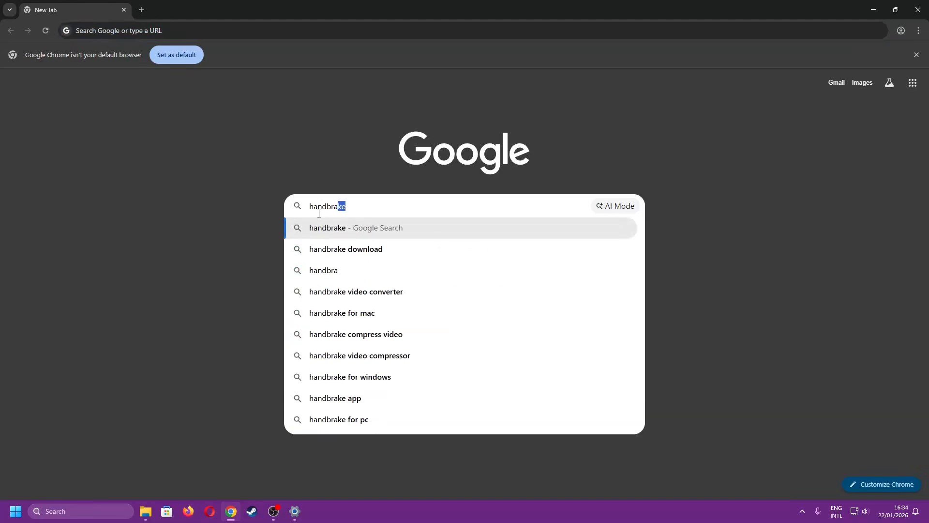
{"action": "key", "text": "Return"}
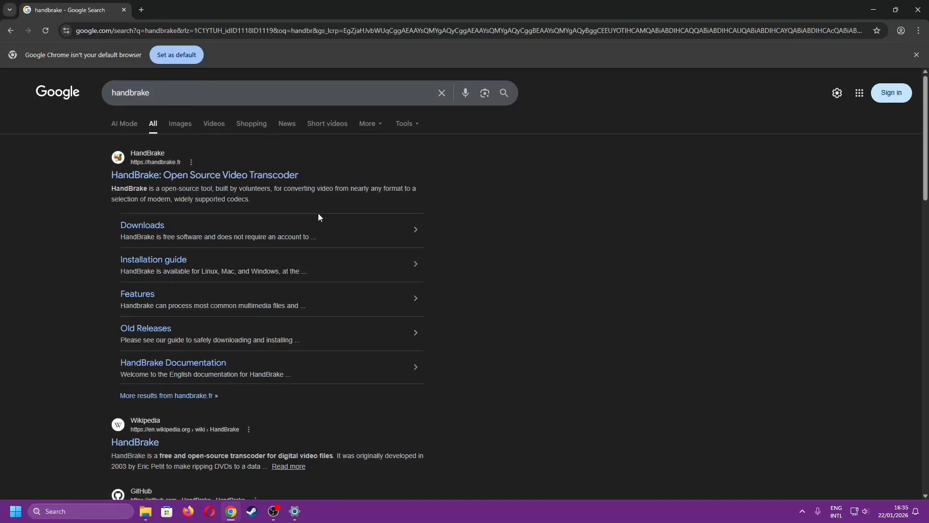
{"action": "left_click", "coordinate": [260, 179]}
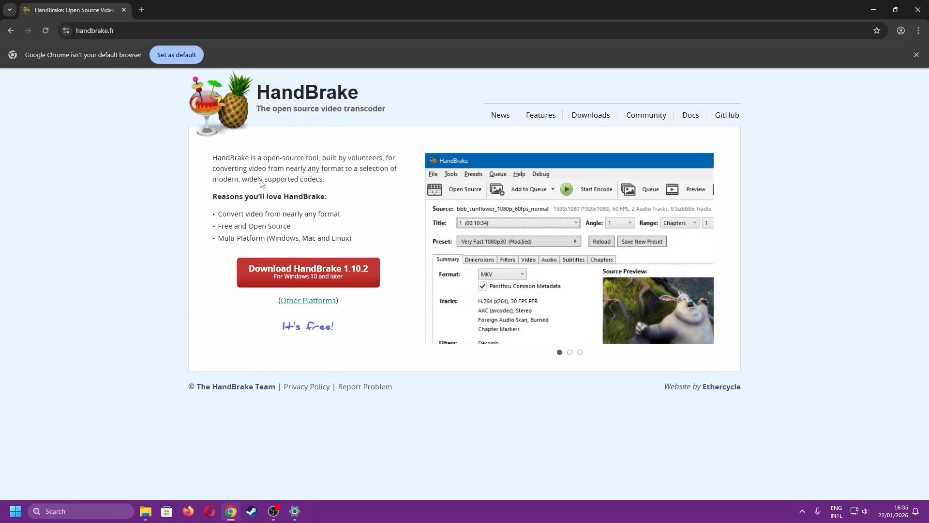
{"action": "left_click", "coordinate": [304, 274]}
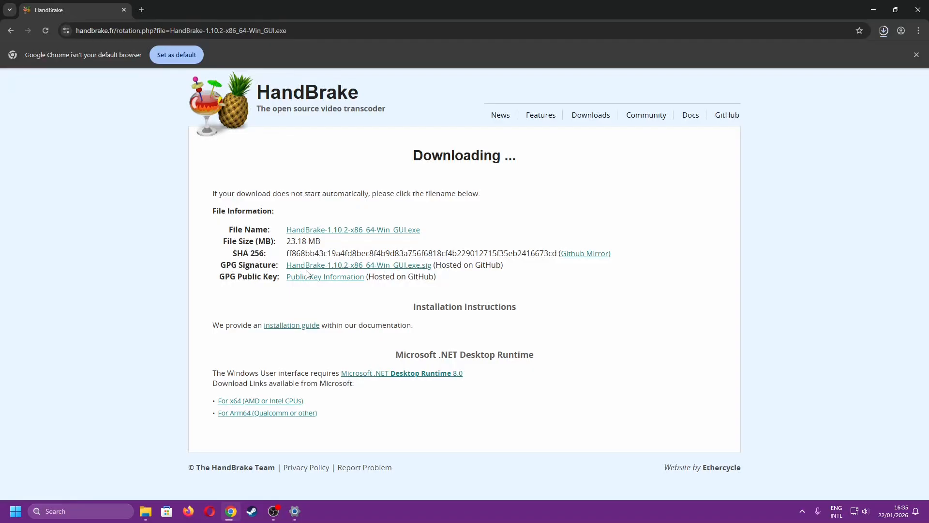
{"action": "left_click", "coordinate": [884, 32]}
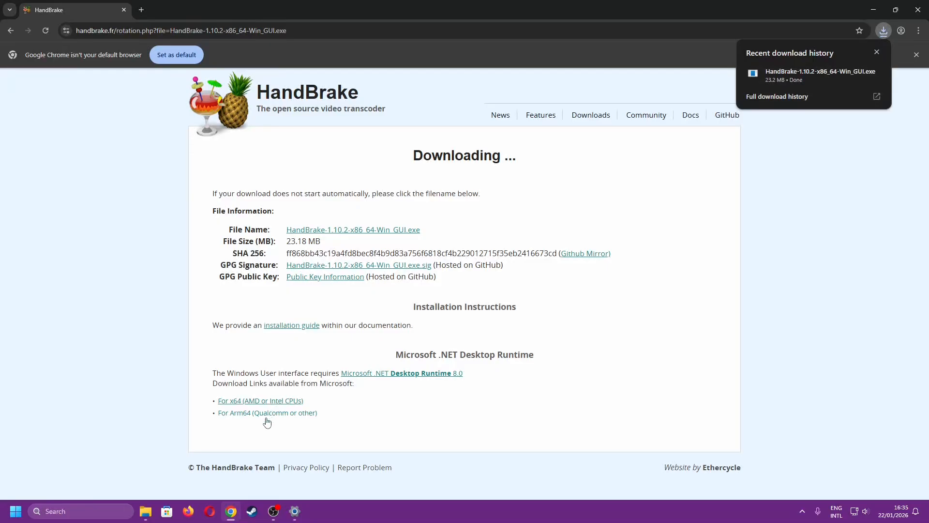
Run the HandBrake-1.10.2 installer from the Downloads folder in File Explorer and let it remove the previous HandBrake version.
{"action": "left_click", "coordinate": [145, 511]}
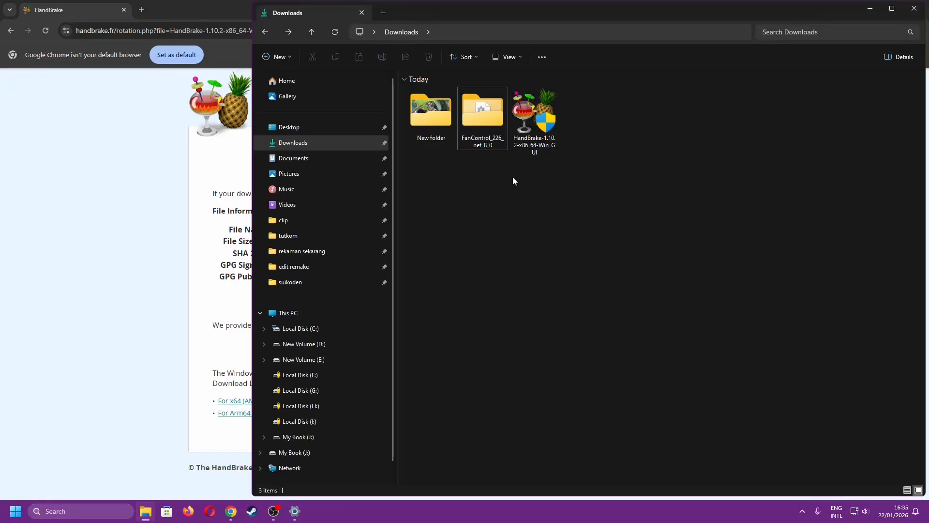
{"action": "double_click", "coordinate": [532, 141]}
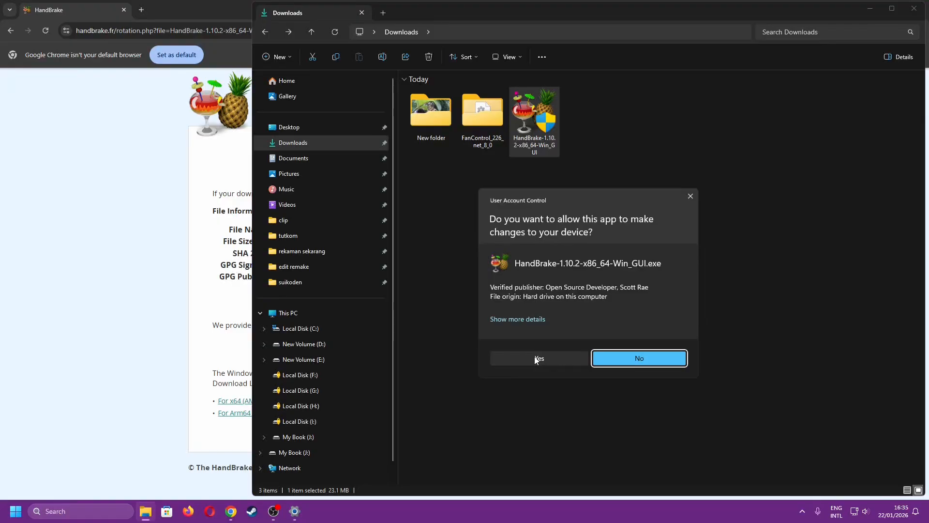
{"action": "left_click", "coordinate": [537, 358]}
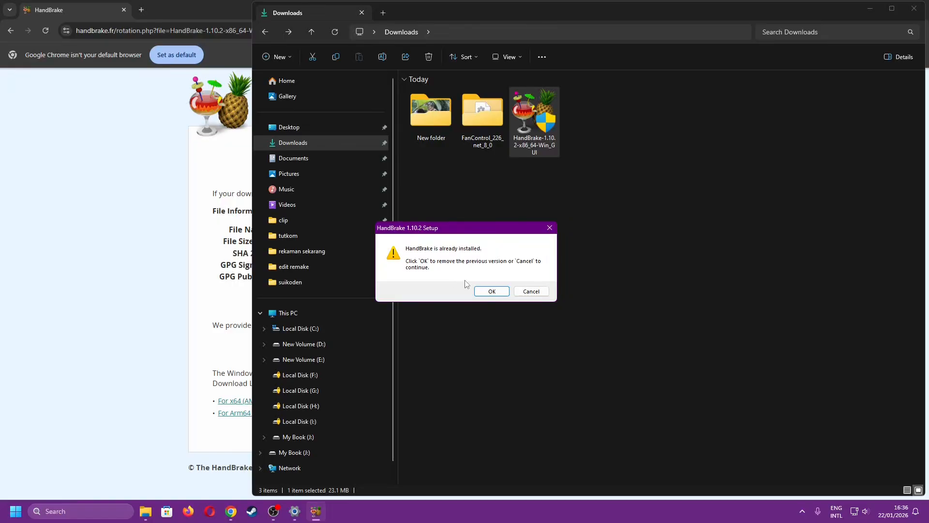
{"action": "left_click", "coordinate": [490, 291]}
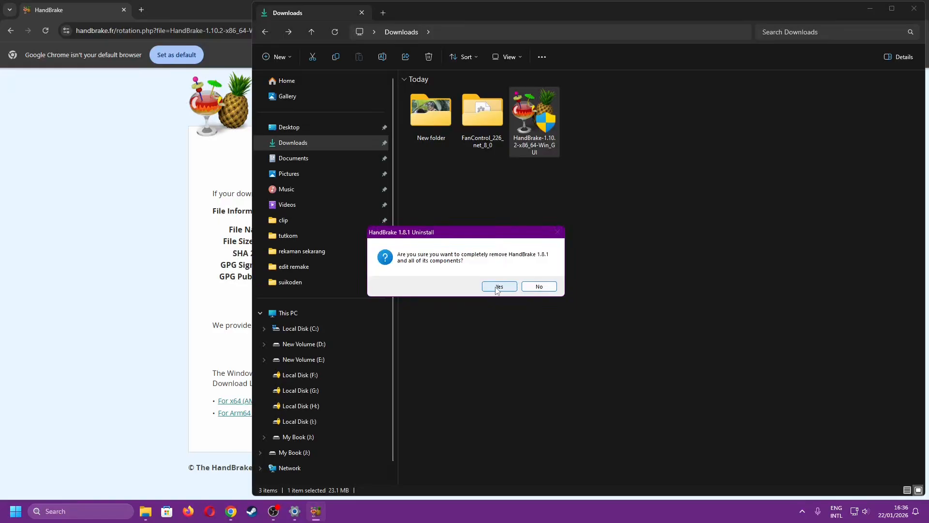
{"action": "left_click", "coordinate": [499, 286]}
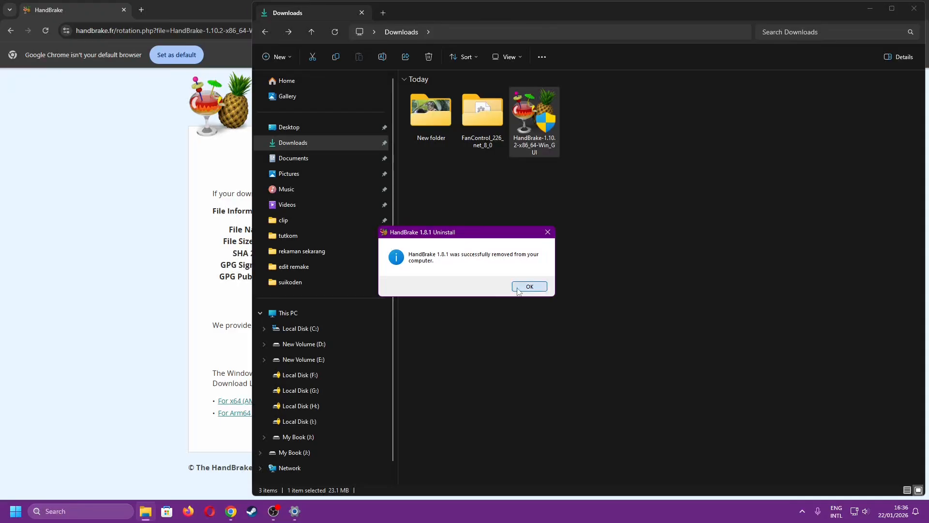
{"action": "left_click", "coordinate": [514, 288]}
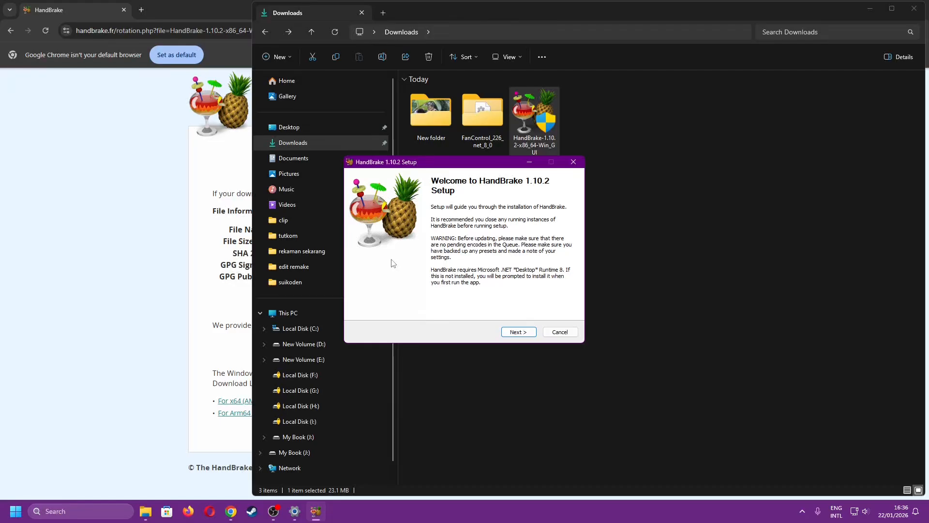
Complete the HandBrake 1.10.2 setup, accepting the license and leaving the desktop shortcut option off.
{"action": "left_click", "coordinate": [516, 333]}
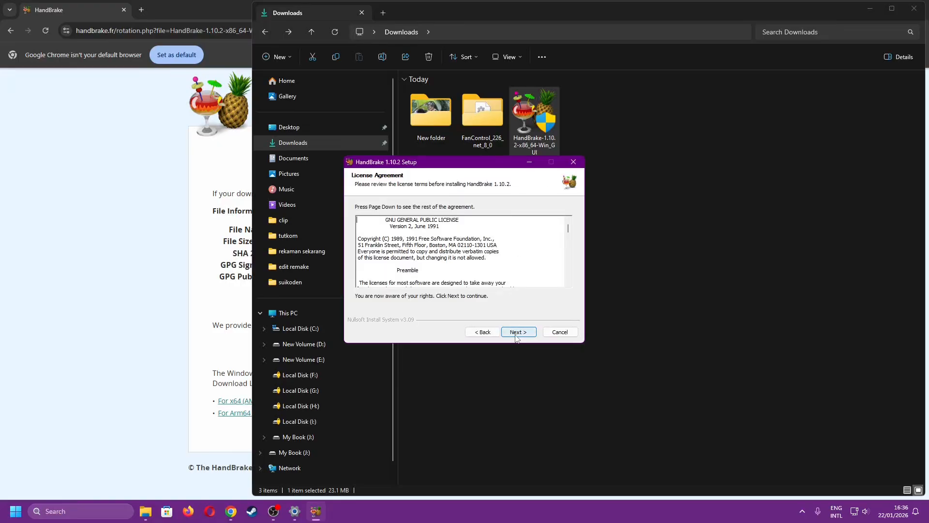
{"action": "left_click", "coordinate": [483, 332]}
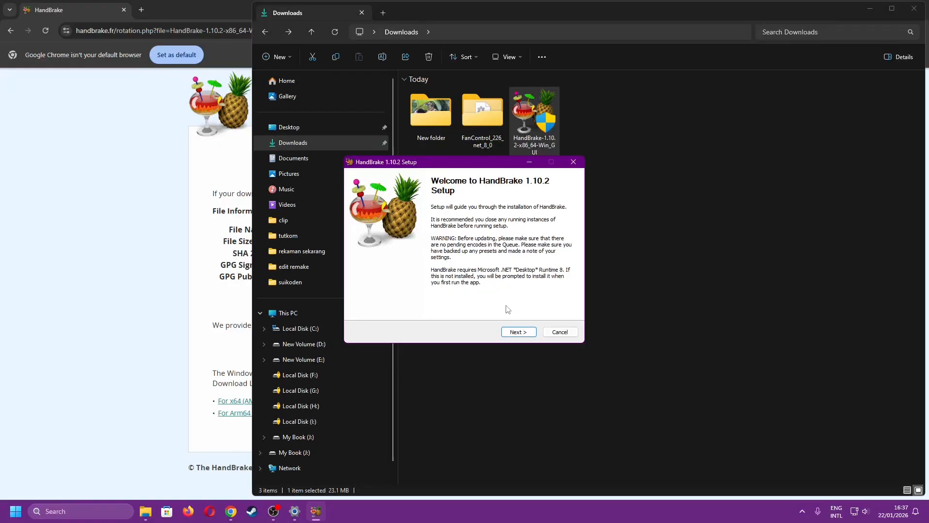
{"action": "left_click", "coordinate": [521, 334]}
{"action": "left_click", "coordinate": [519, 332]}
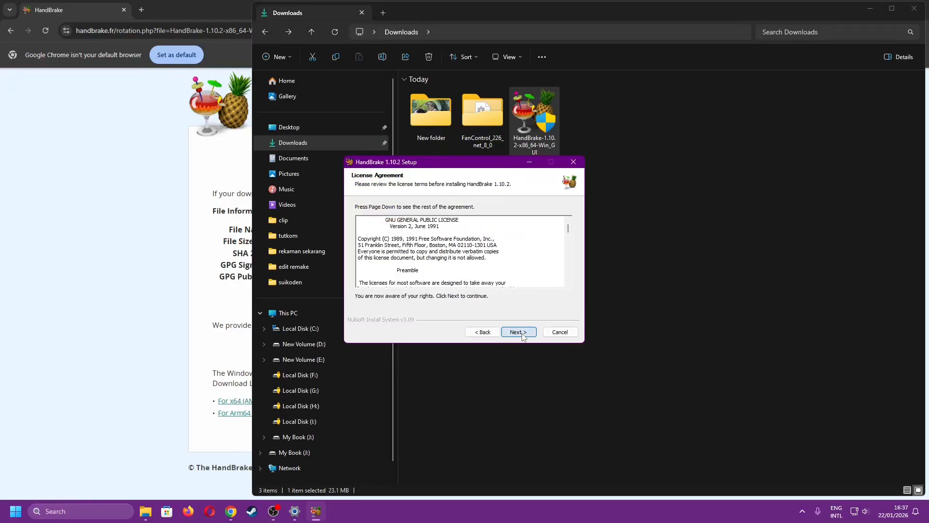
{"action": "left_click", "coordinate": [519, 332]}
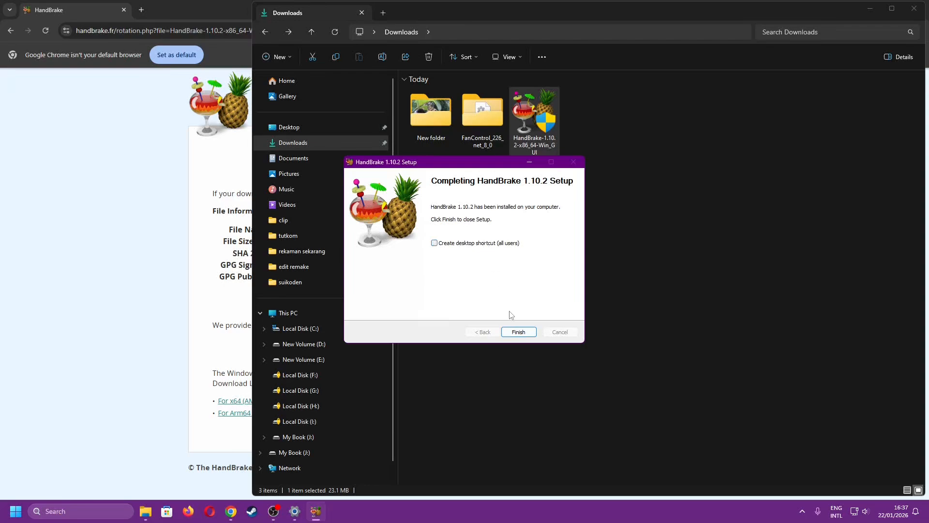
{"action": "left_click", "coordinate": [518, 331]}
Search Windows for "hand" and launch the installed HandBrake app.
{"action": "key", "text": "super"}
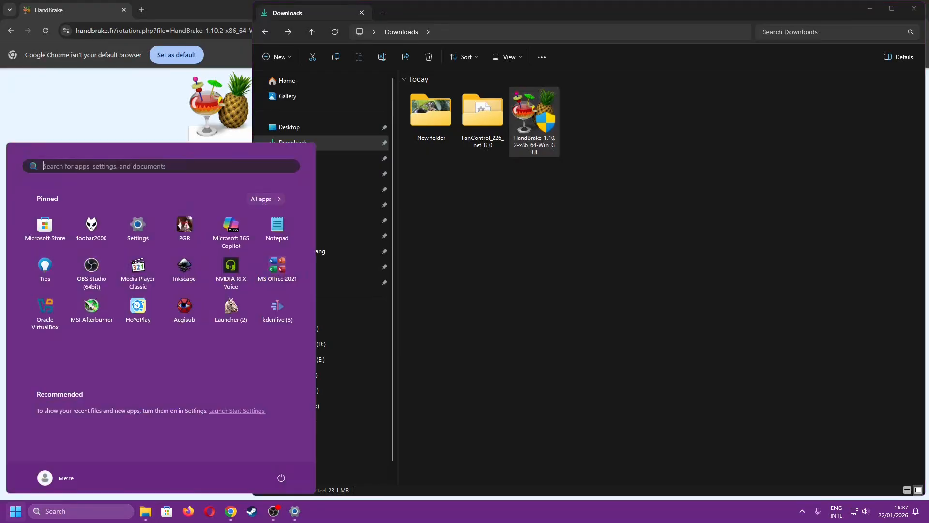
{"action": "type", "text": "hand"}
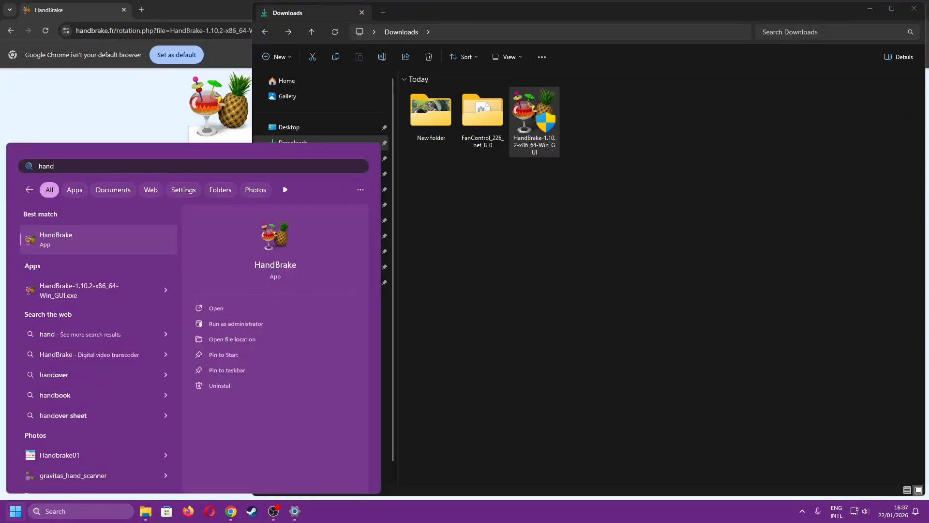
{"action": "key", "text": "Escape"}
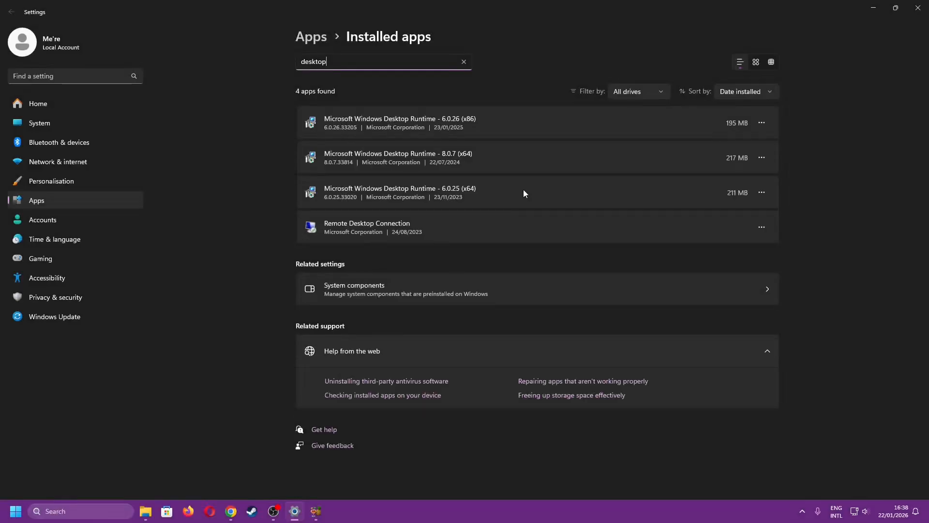
Uninstall Microsoft Windows Desktop Runtime - 8.0.7 (x64), closing HandBrake and letting the uninstaller close and restart applications using its files.
{"action": "left_click", "coordinate": [762, 158]}
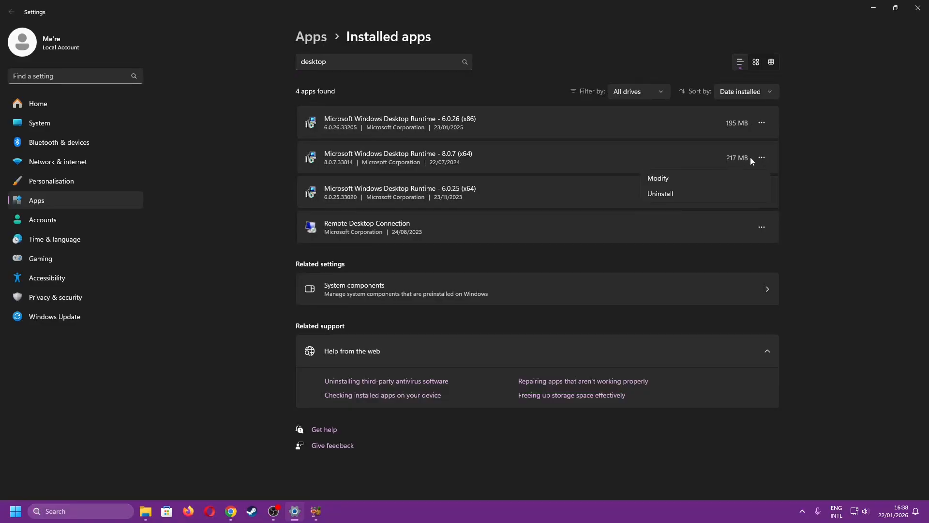
{"action": "left_click", "coordinate": [660, 194]}
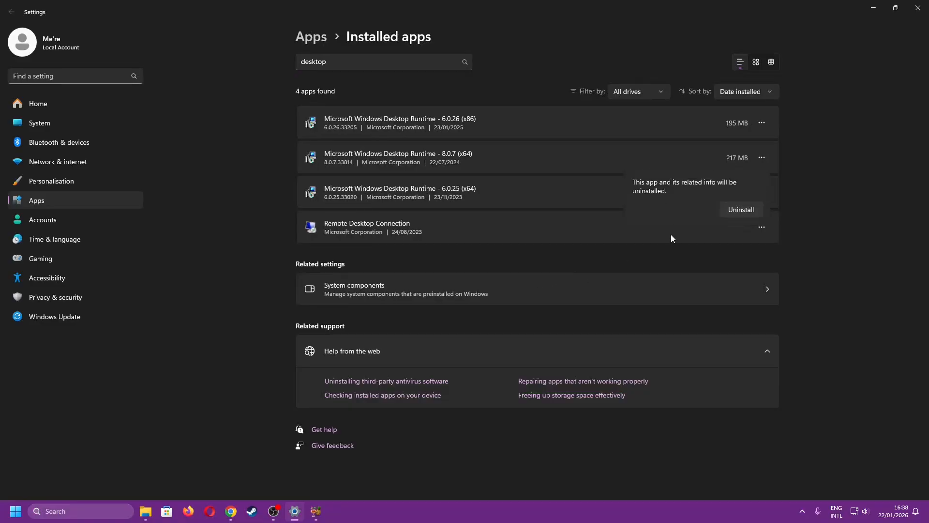
{"action": "left_click", "coordinate": [741, 210]}
{"action": "left_click", "coordinate": [476, 333]}
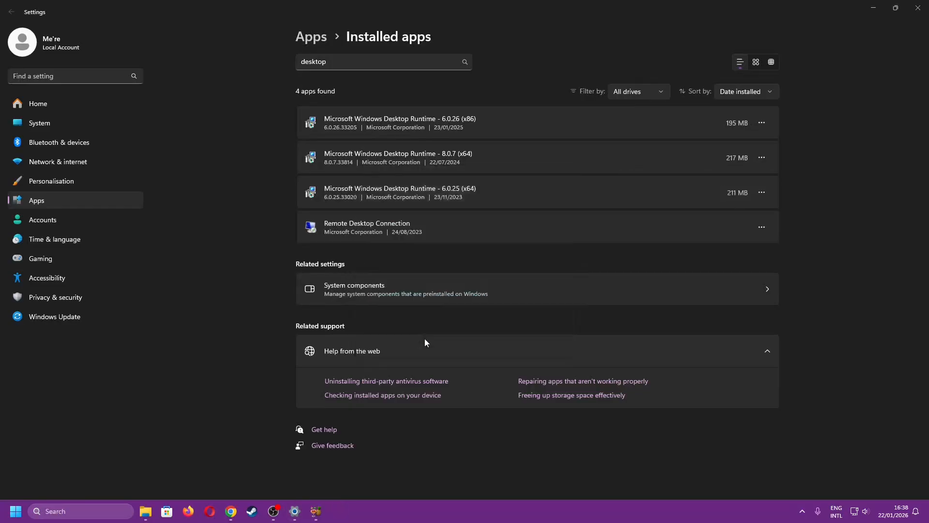
{"action": "left_click", "coordinate": [316, 511]}
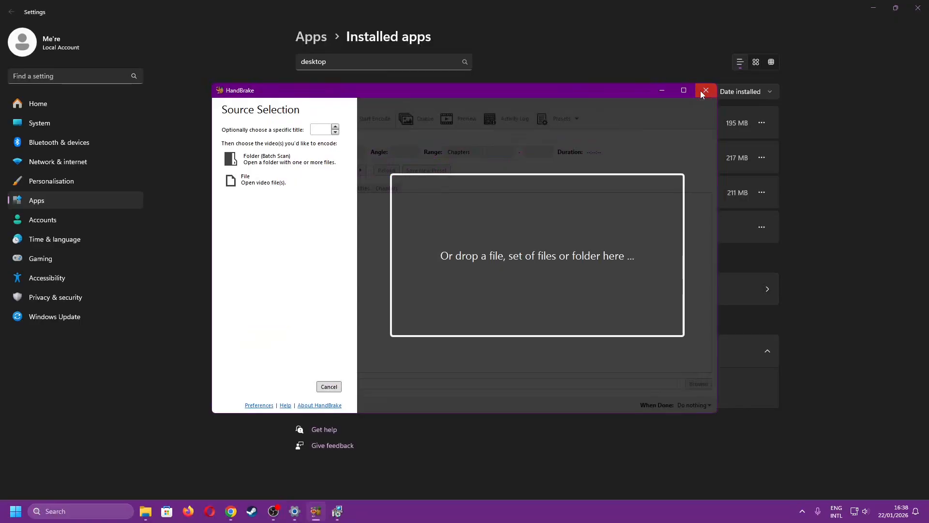
{"action": "left_click", "coordinate": [704, 91]}
{"action": "left_click", "coordinate": [534, 349]}
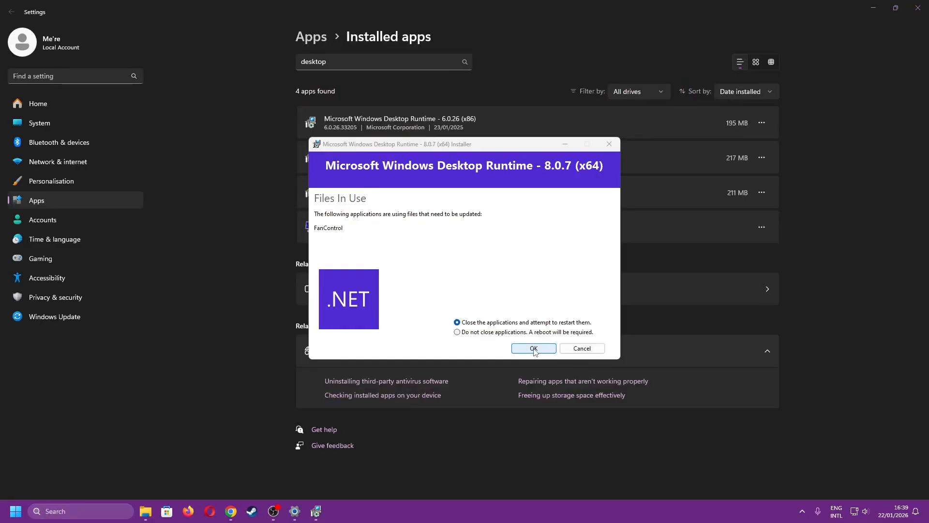
{"action": "left_click", "coordinate": [534, 348]}
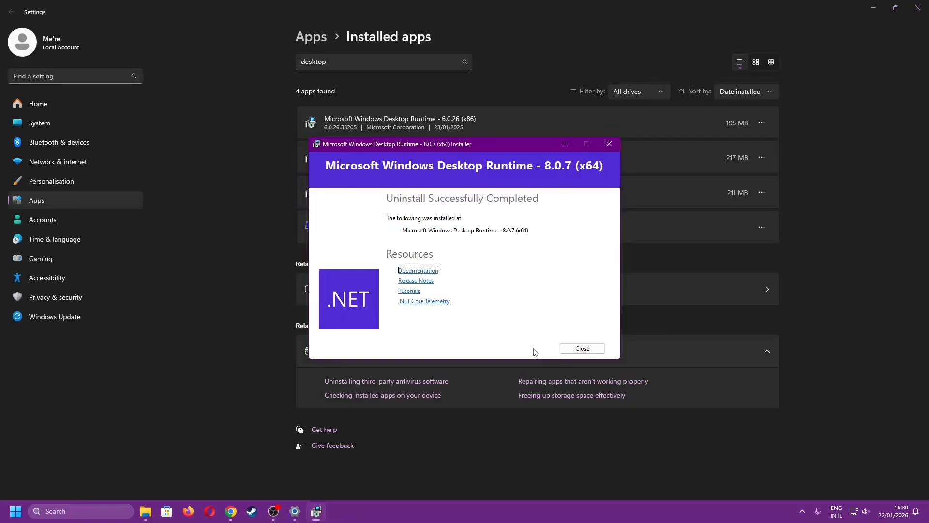
{"action": "left_click", "coordinate": [574, 349]}
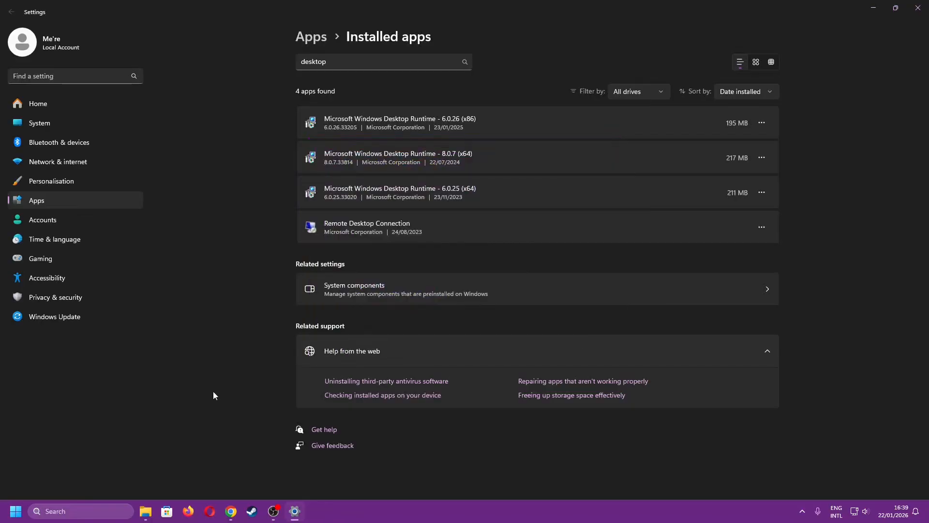
Find HandBrake with a Windows search for "hand" and start it again with the desktop runtime removed.
{"action": "key", "text": "super"}
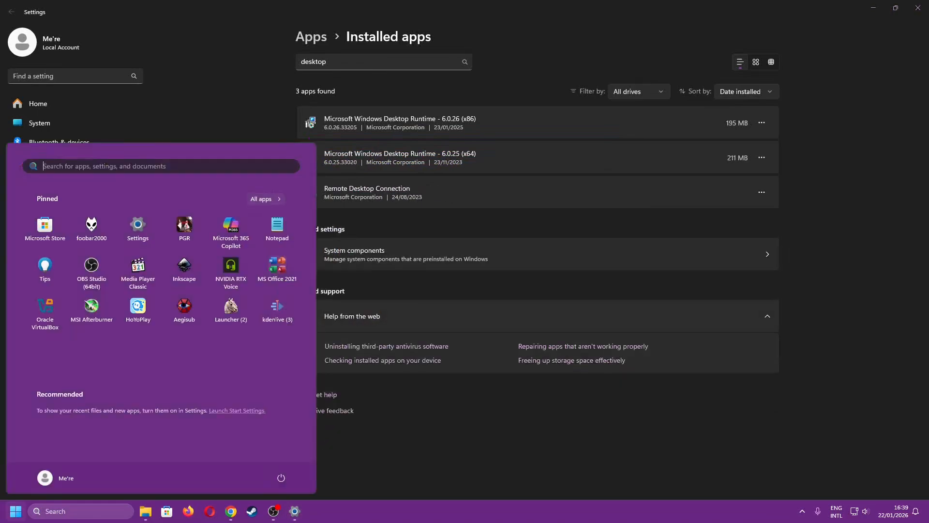
{"action": "type", "text": "hand"}
{"action": "key", "text": "Return"}
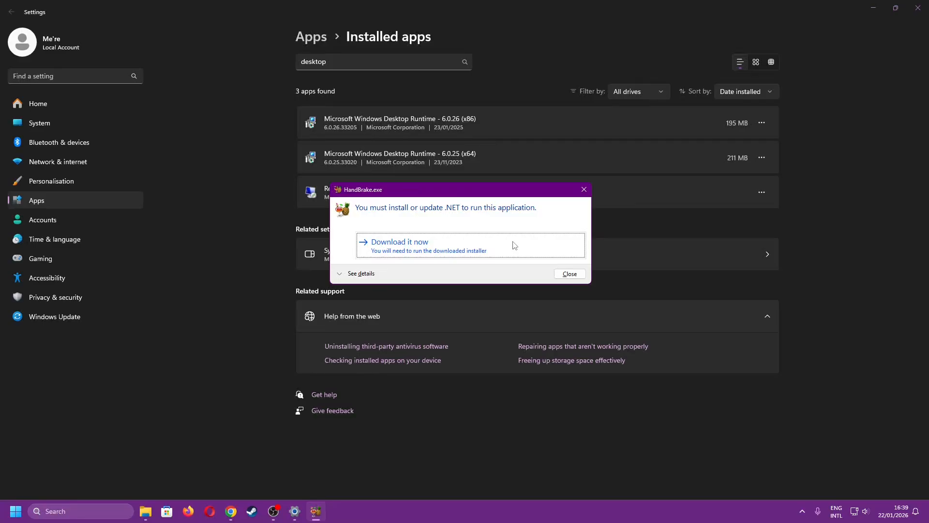
Switch to Chrome and view Microsoft's .NET 8.0 Runtime download page in a new tab through the HandBrake page's link.
{"action": "left_click", "coordinate": [236, 515]}
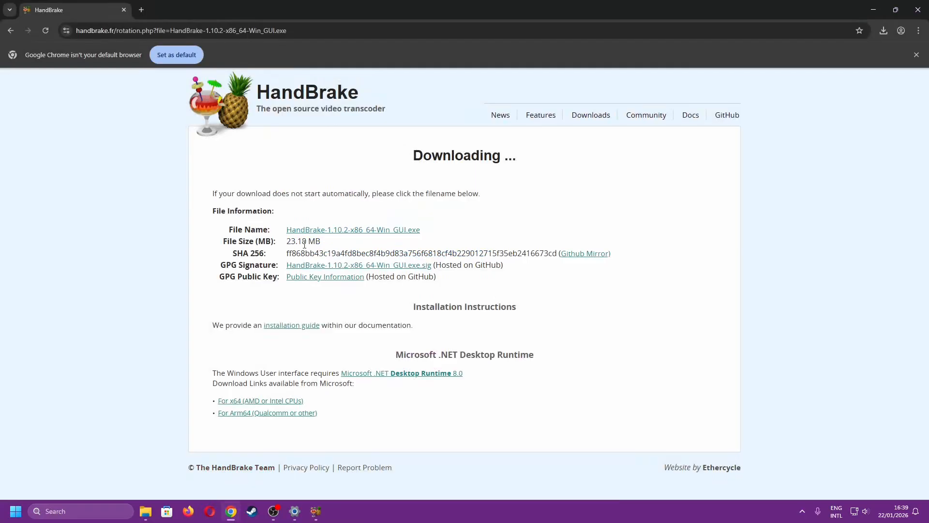
{"action": "middle_click", "coordinate": [405, 375]}
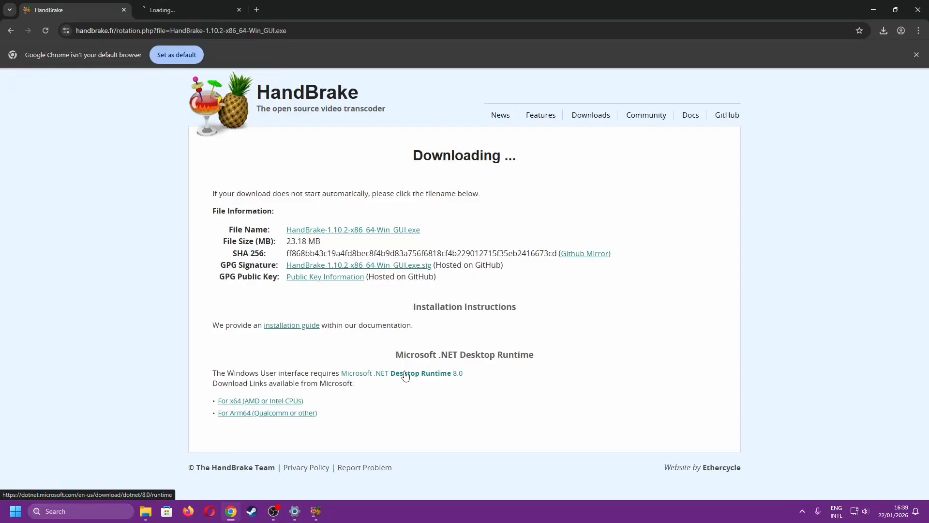
{"action": "left_click", "coordinate": [164, 10]}
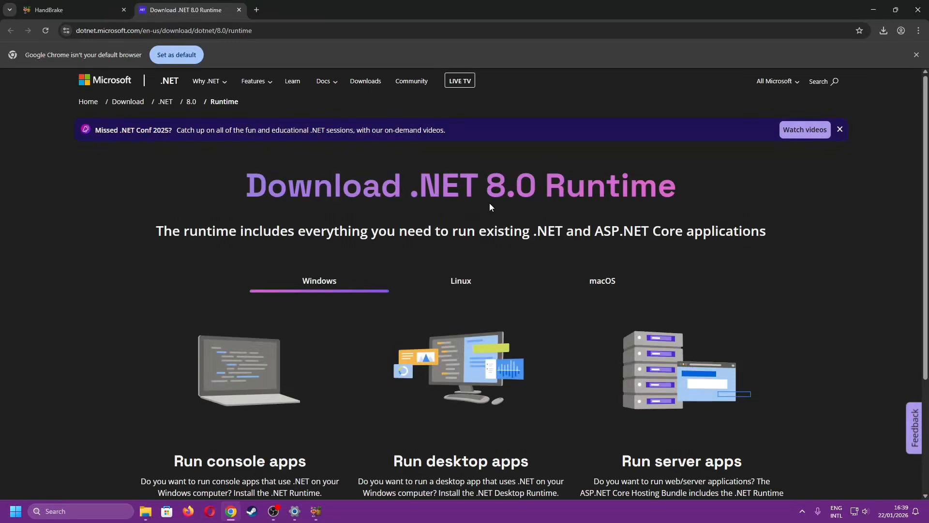
{"action": "scroll", "coordinate": [490, 206], "scroll_direction": "down", "scroll_amount": 1}
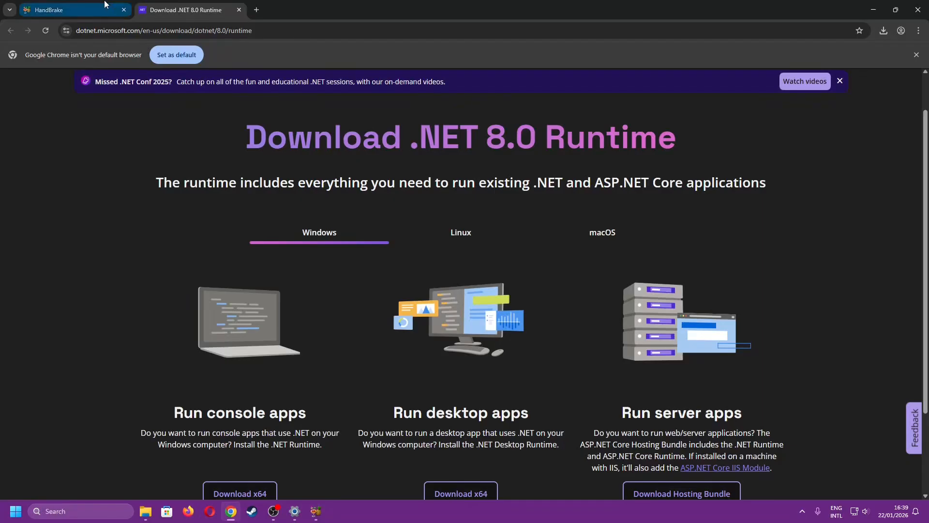
Download the .NET Desktop Runtime for x64 (AMD or Intel CPUs) from the HandBrake page and show the recent downloads.
{"action": "left_click", "coordinate": [90, 8]}
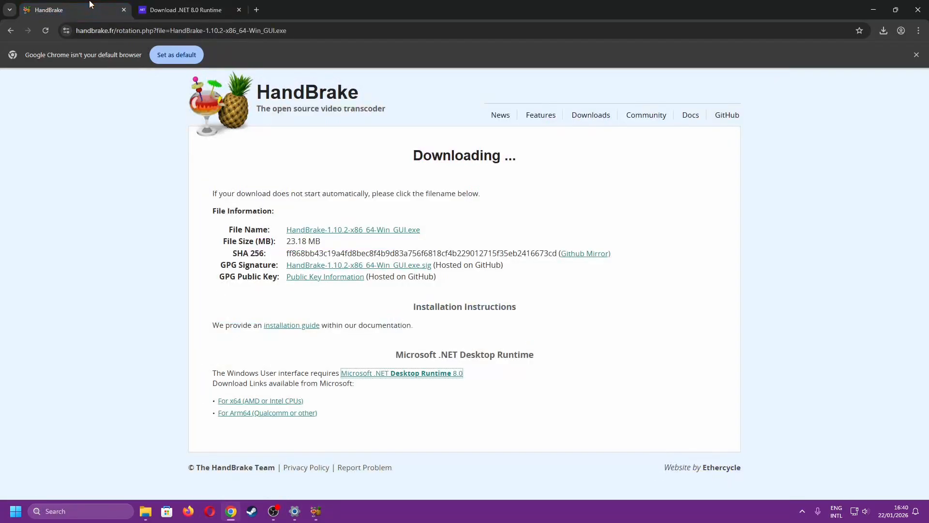
{"action": "left_click", "coordinate": [268, 401]}
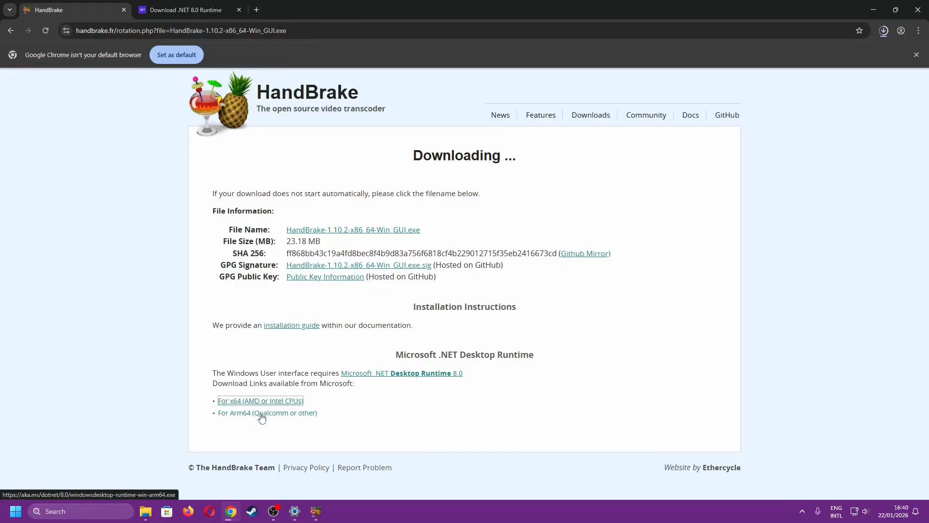
{"action": "left_click", "coordinate": [883, 31]}
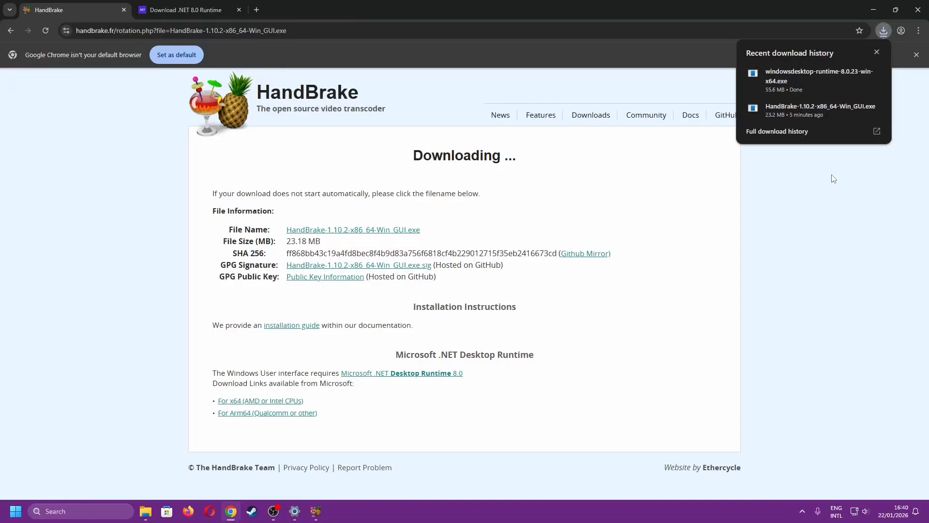
Install Microsoft Windows Desktop Runtime 8.0.23 (x64) from the downloaded installer, dismissing HandBrake's open .NET dialog before installing and allowing changes to the device.
{"action": "left_click", "coordinate": [831, 78]}
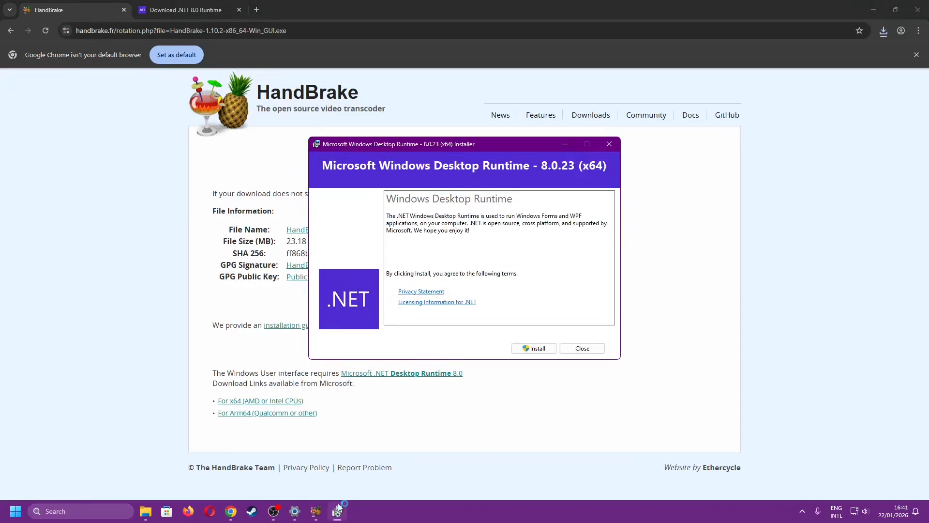
{"action": "left_click", "coordinate": [319, 514]}
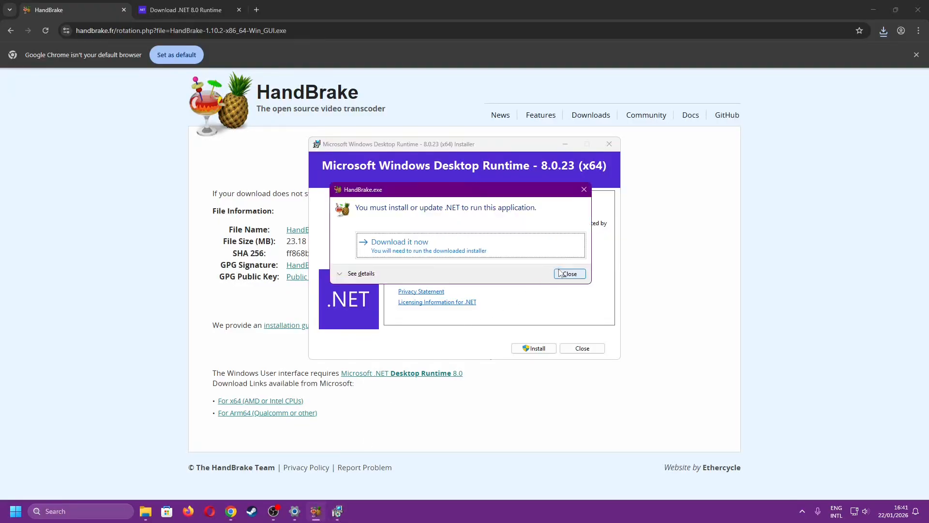
{"action": "left_click", "coordinate": [566, 273]}
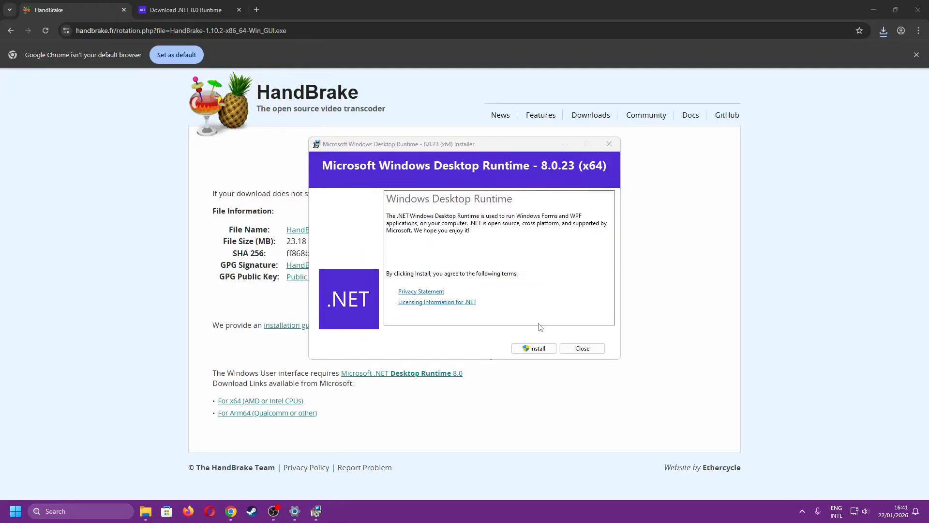
{"action": "left_click", "coordinate": [538, 348]}
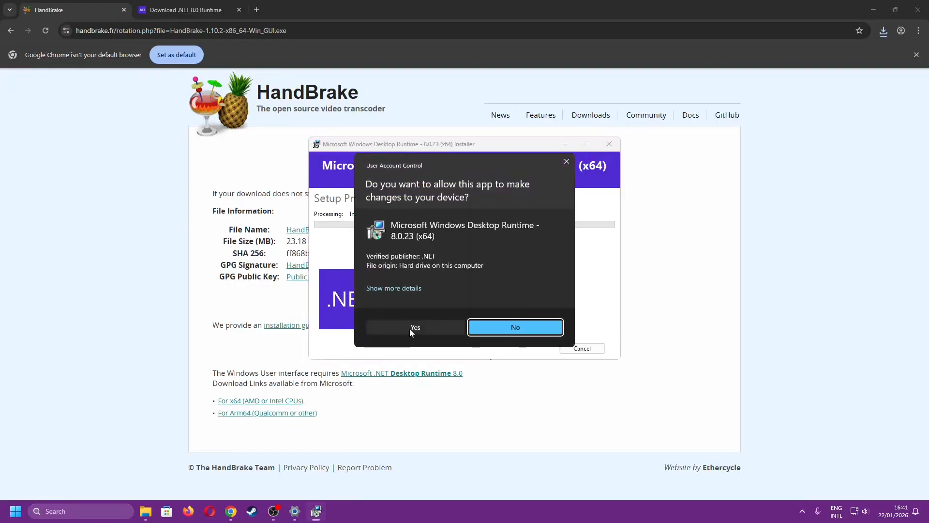
{"action": "left_click", "coordinate": [410, 329]}
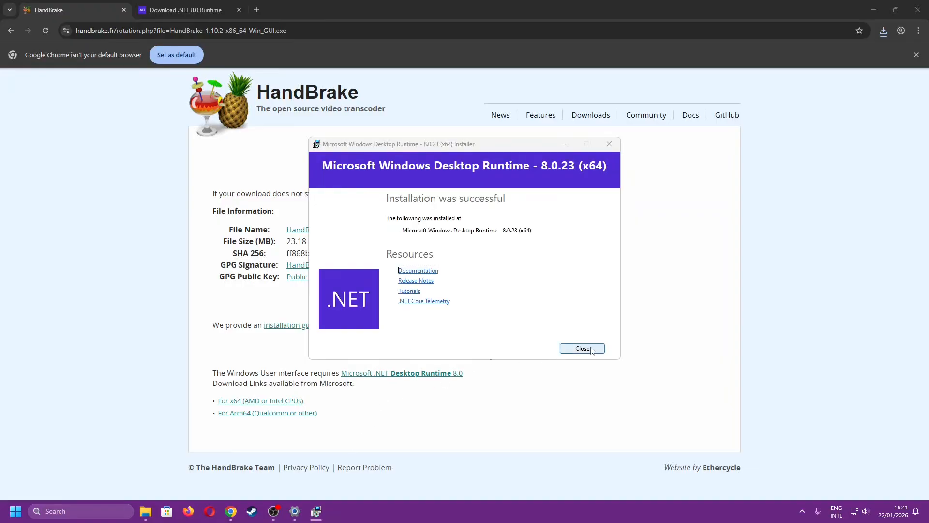
{"action": "left_click", "coordinate": [582, 348]}
Find HandBrake with a Windows search for "hand" and launch the app with the new desktop runtime installed.
{"action": "key", "text": "super"}
{"action": "type", "text": "hand"}
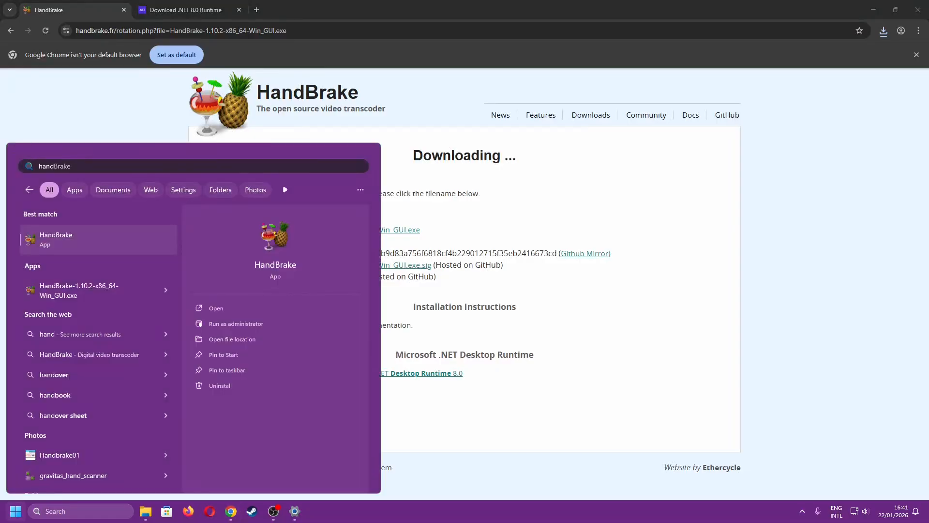
{"action": "key", "text": "Return"}
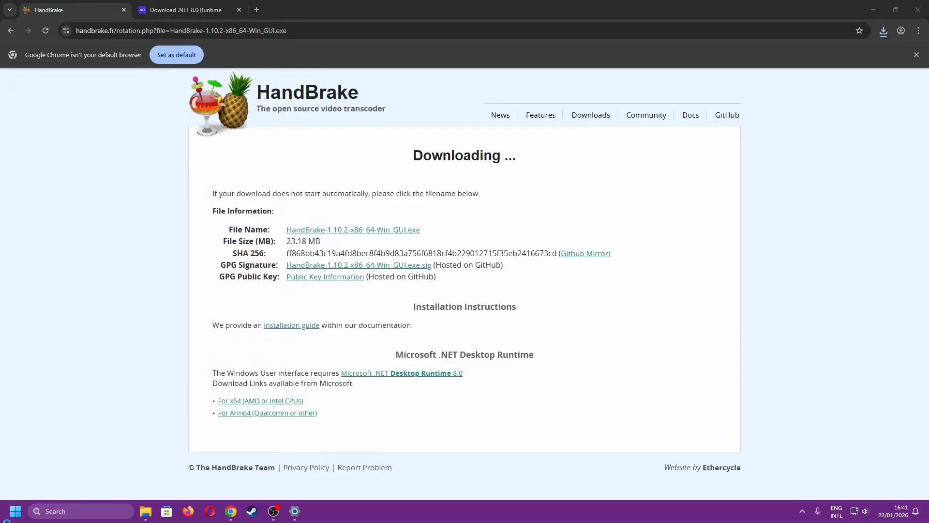